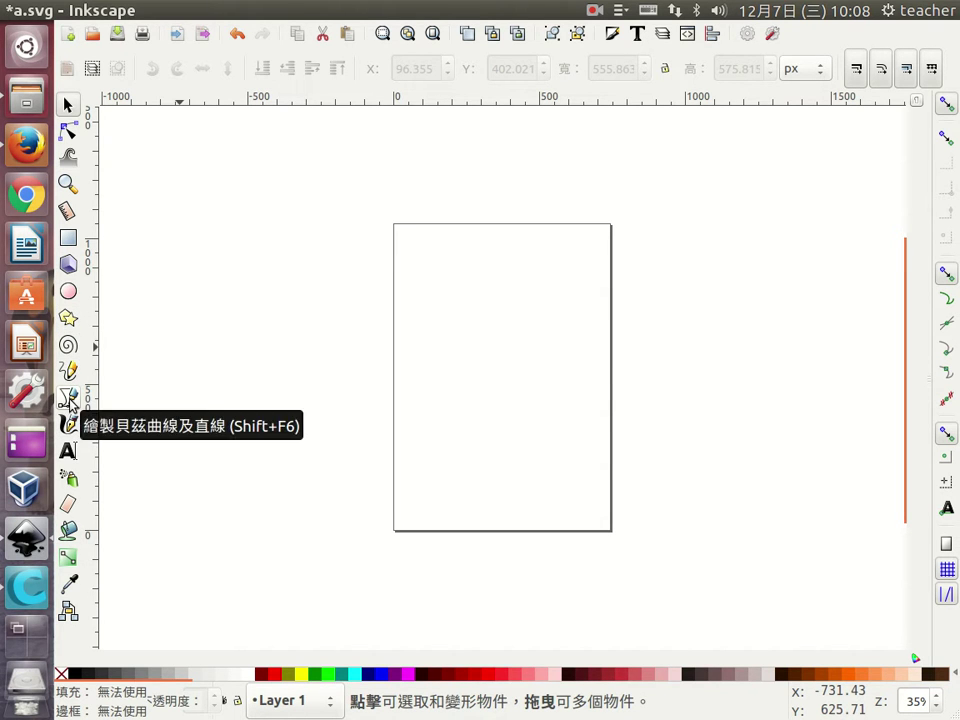
Draw a closed freehand blob on the page with the Pencil and fill it red
{"action": "left_click", "coordinate": [70, 374]}
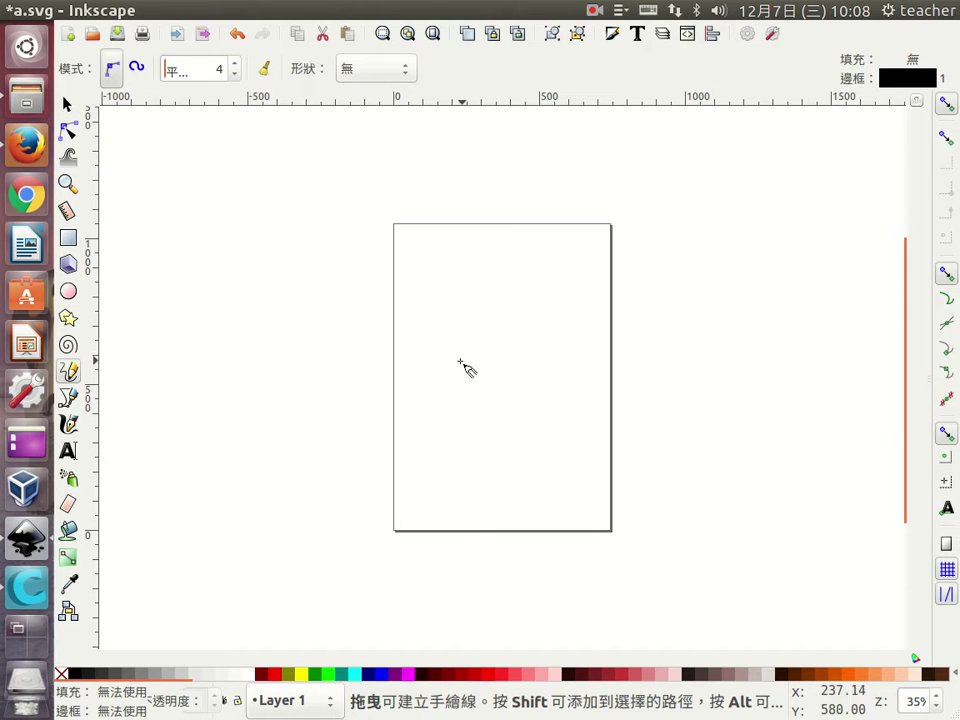
{"action": "left_click", "coordinate": [448, 331]}
{"action": "mouse_move", "coordinate": [448, 331]}
{"action": "left_mouse_down"}
{"action": "mouse_move", "coordinate": [471, 295]}
{"action": "mouse_move", "coordinate": [476, 308]}
{"action": "mouse_move", "coordinate": [530, 316]}
{"action": "mouse_move", "coordinate": [546, 306]}
{"action": "mouse_move", "coordinate": [574, 324]}
{"action": "mouse_move", "coordinate": [510, 388]}
{"action": "mouse_move", "coordinate": [482, 400]}
{"action": "mouse_move", "coordinate": [457, 370]}
{"action": "mouse_move", "coordinate": [449, 333]}
{"action": "left_mouse_up"}
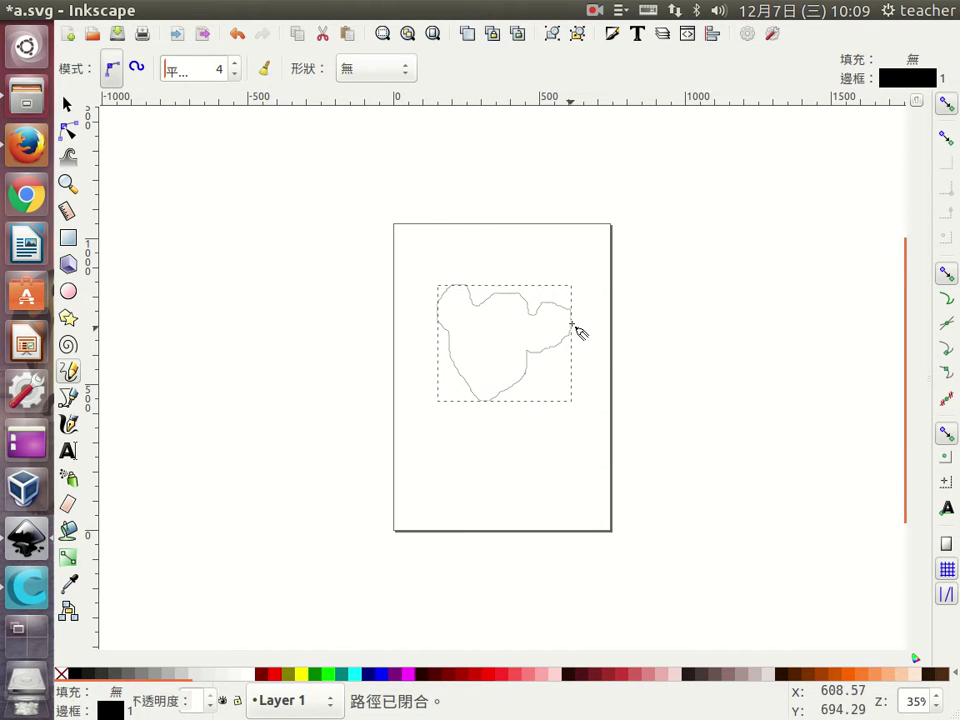
{"action": "left_click", "coordinate": [273, 673]}
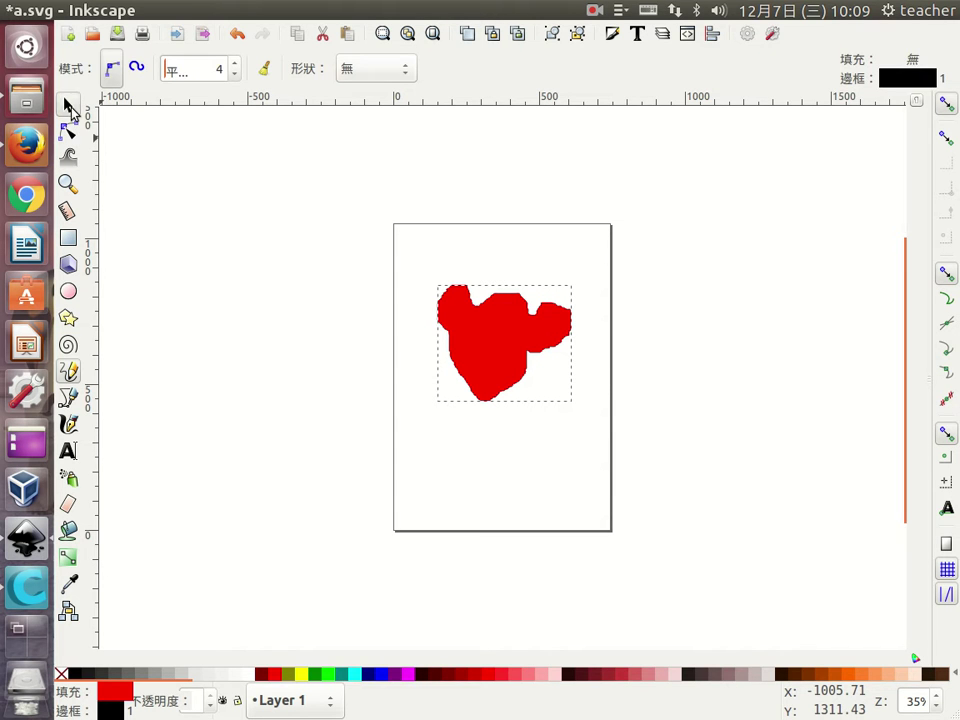
Duplicate the red blob via Edit > Duplicate and drag the copy down and right
{"action": "left_click", "coordinate": [67, 105]}
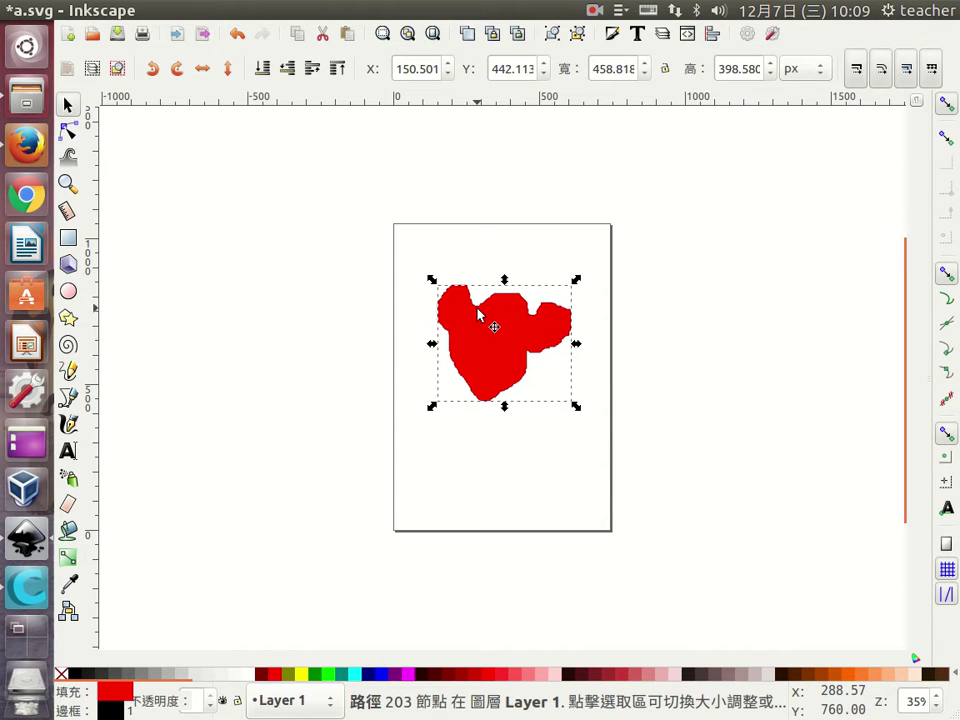
{"action": "key", "text": "ctrl"}
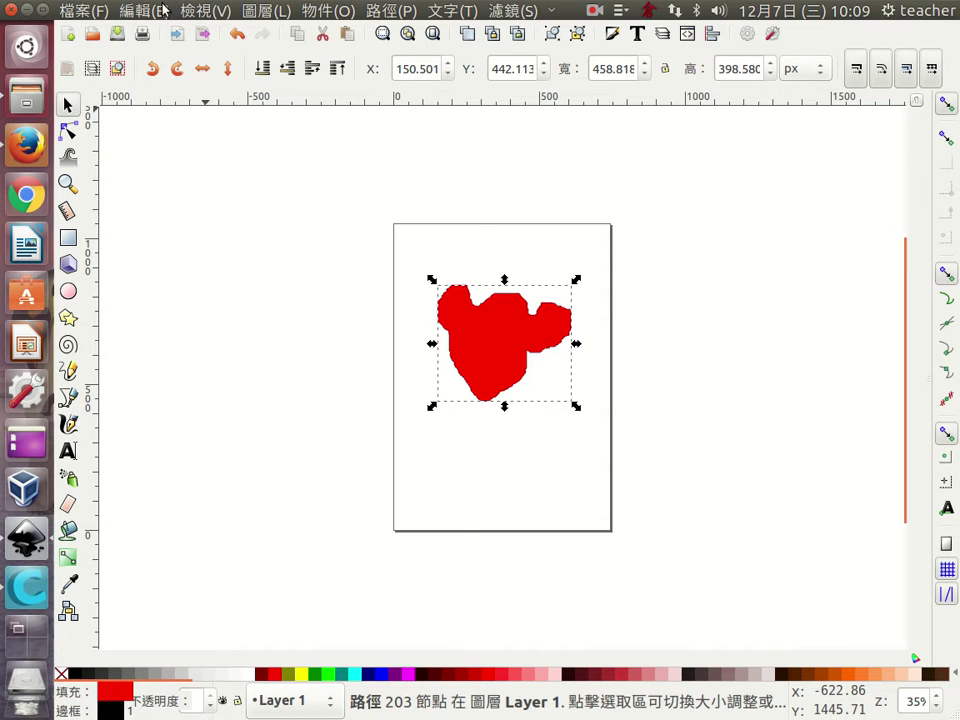
{"action": "left_click", "coordinate": [163, 10]}
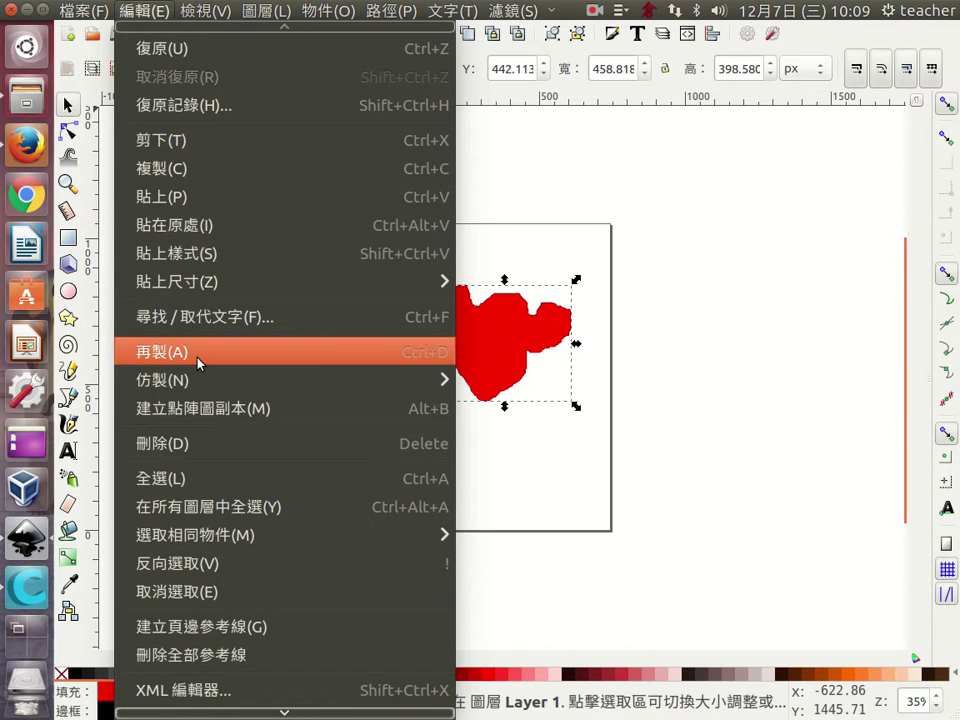
{"action": "left_click", "coordinate": [198, 360]}
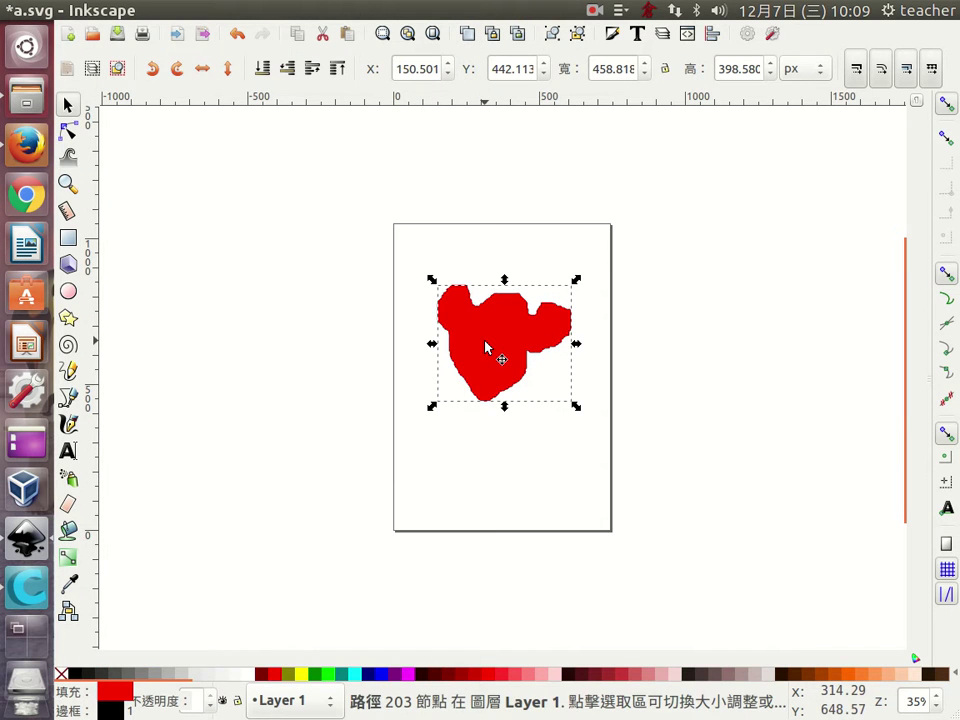
{"action": "mouse_move", "coordinate": [486, 347]}
{"action": "left_mouse_down"}
{"action": "mouse_move", "coordinate": [598, 429]}
{"action": "mouse_move", "coordinate": [407, 499]}
{"action": "mouse_move", "coordinate": [557, 452]}
{"action": "left_mouse_up"}
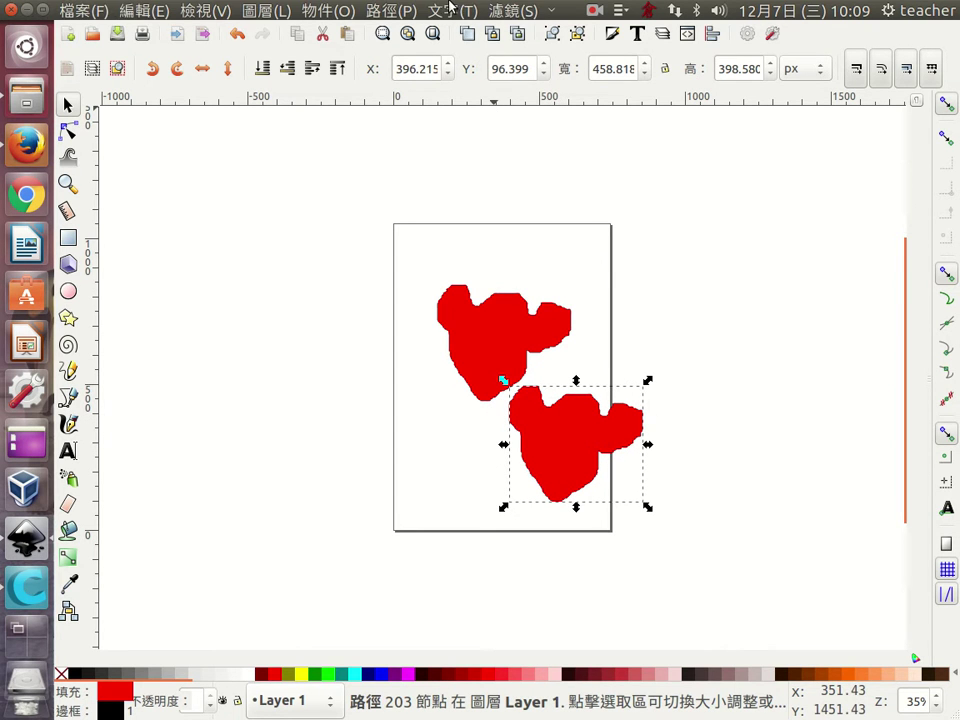
Inset the copy several times, colour it blue and drag it onto the red blob
{"action": "left_click", "coordinate": [388, 11]}
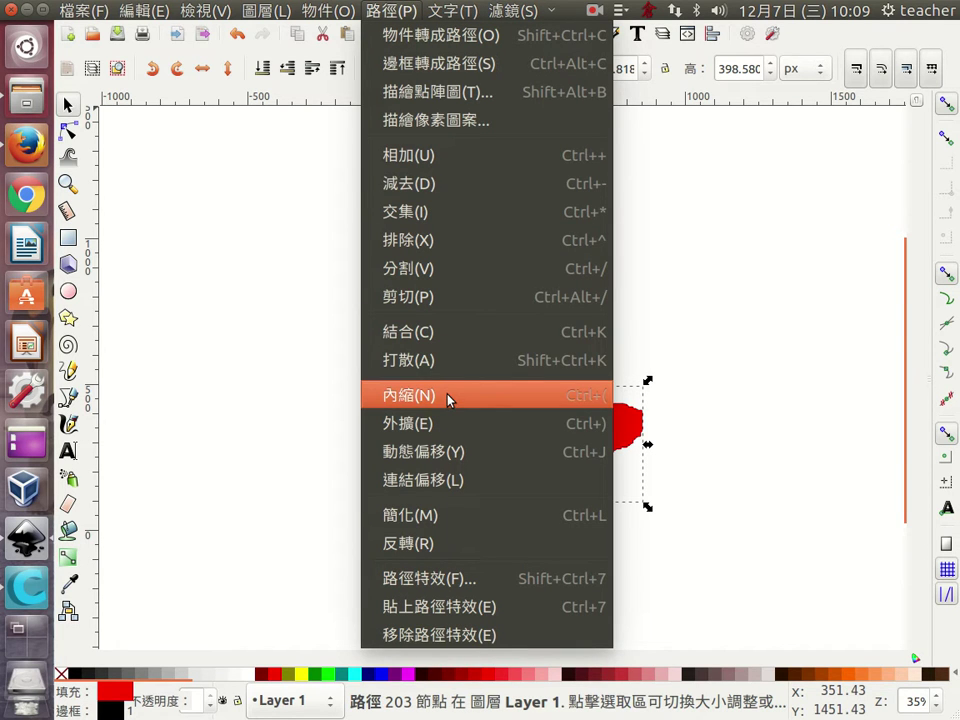
{"action": "left_click", "coordinate": [570, 392]}
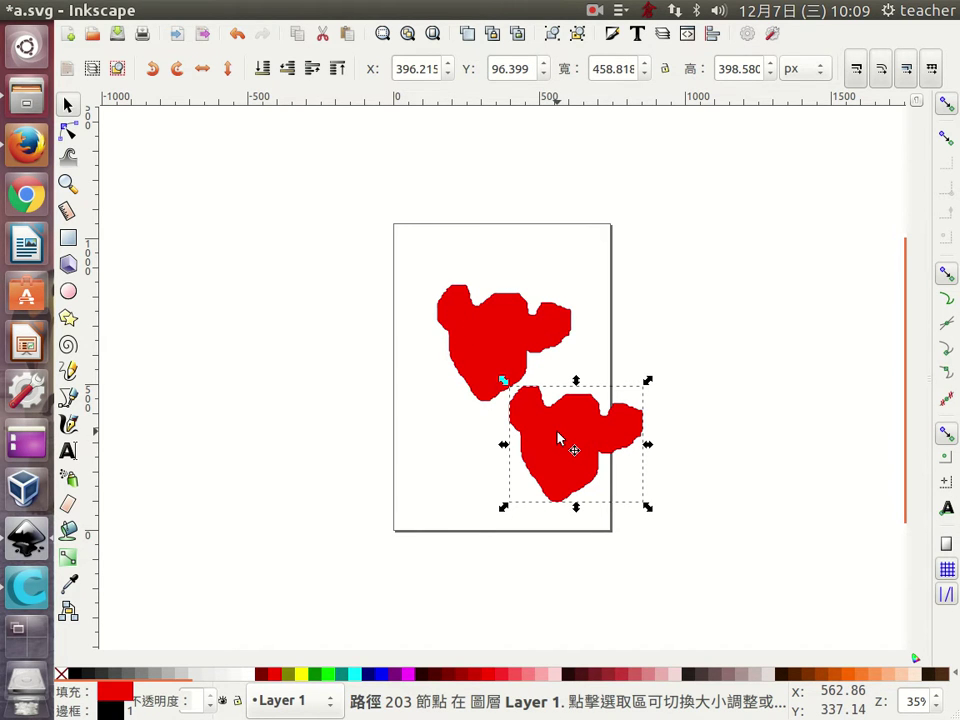
{"action": "key", "text": "ctrl"}
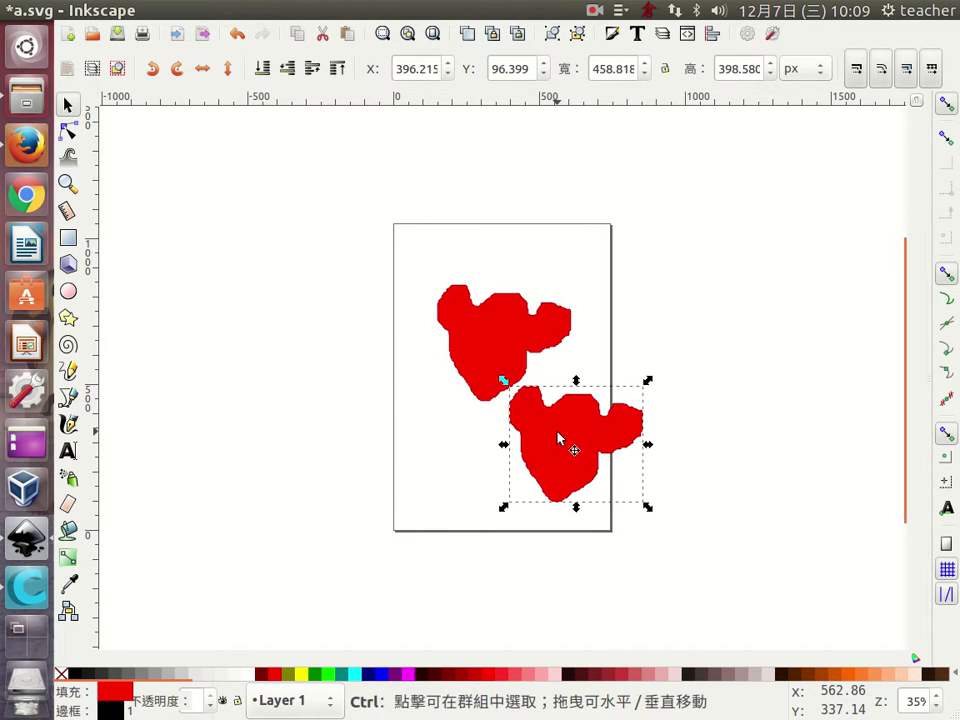
{"action": "key", "text": "ctrl+parenleft"}
{"action": "key", "text": "ctrl+parenleft"}
{"action": "key", "text": "ctrl+parenleft"}
{"action": "key", "text": "ctrl+parenleft"}
{"action": "key", "text": "ctrl+parenleft"}
{"action": "key", "text": "ctrl+parenleft"}
{"action": "key", "text": "ctrl+parenleft"}
{"action": "key", "text": "ctrl+parenleft"}
{"action": "key", "text": "ctrl+parenleft"}
{"action": "key", "text": "ctrl+parenleft"}
{"action": "key", "text": "ctrl+parenleft"}
{"action": "key", "text": "ctrl+parenleft"}
{"action": "key", "text": "ctrl+parenleft"}
{"action": "key", "text": "ctrl+parenleft"}
{"action": "key", "text": "ctrl+parenleft"}
{"action": "key", "text": "ctrl+parenleft"}
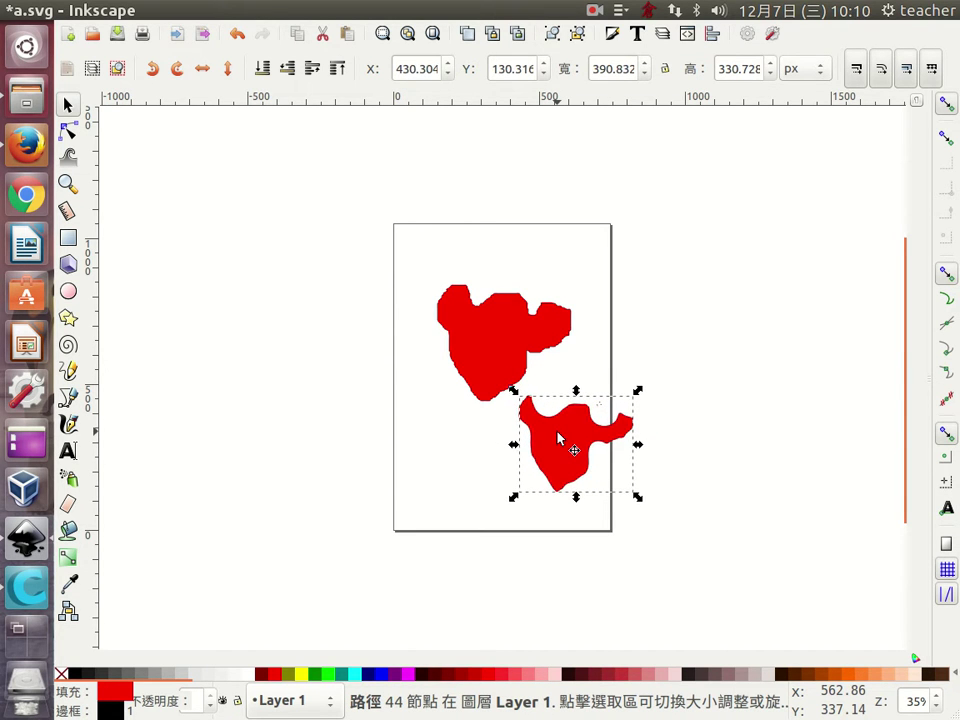
{"action": "left_click", "coordinate": [383, 674]}
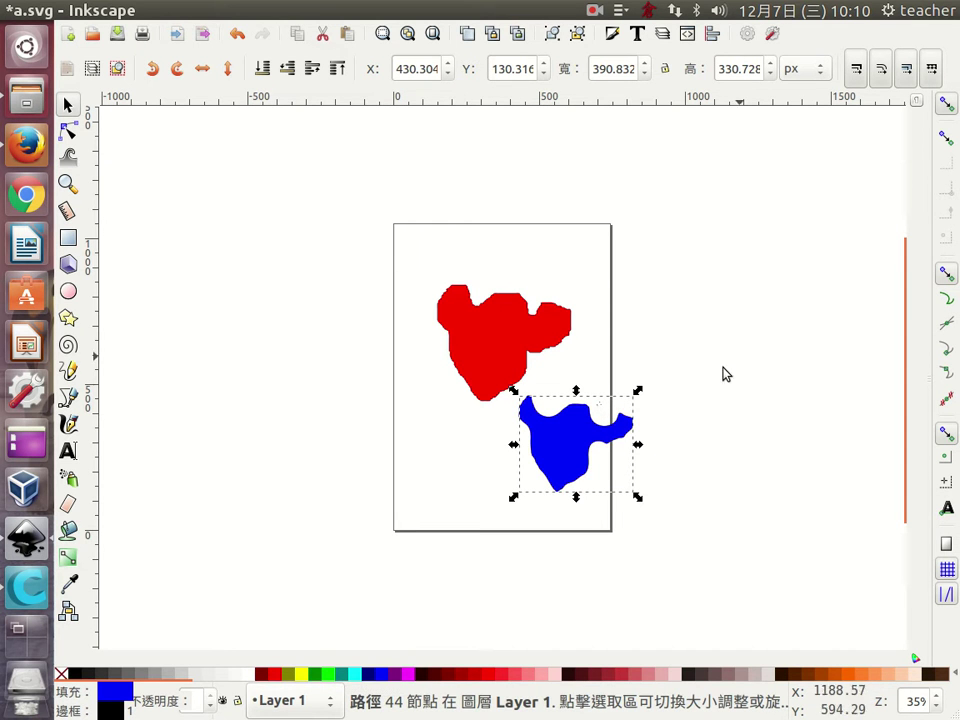
{"action": "mouse_move", "coordinate": [577, 445]}
{"action": "left_mouse_down"}
{"action": "mouse_move", "coordinate": [491, 354]}
{"action": "mouse_move", "coordinate": [503, 346]}
{"action": "left_mouse_up"}
Centre both blobs on vertical and horizontal axes with Align and Distribute, then deselect
{"action": "left_click_drag", "start_coordinate": [388, 256], "coordinate": [600, 454]}
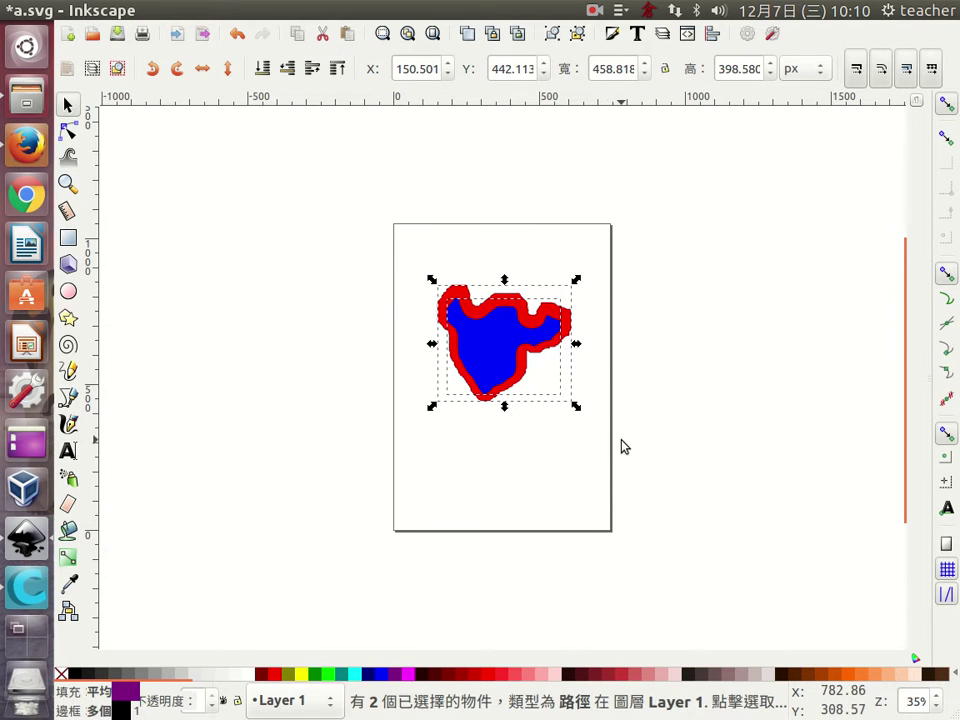
{"action": "left_click", "coordinate": [659, 34]}
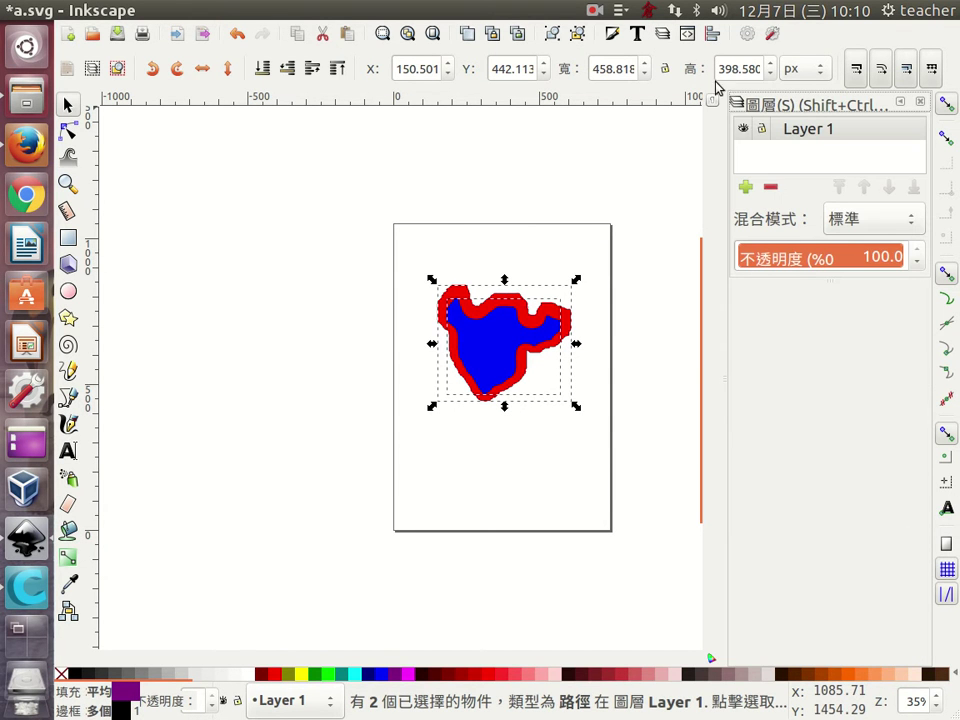
{"action": "left_click", "coordinate": [712, 35]}
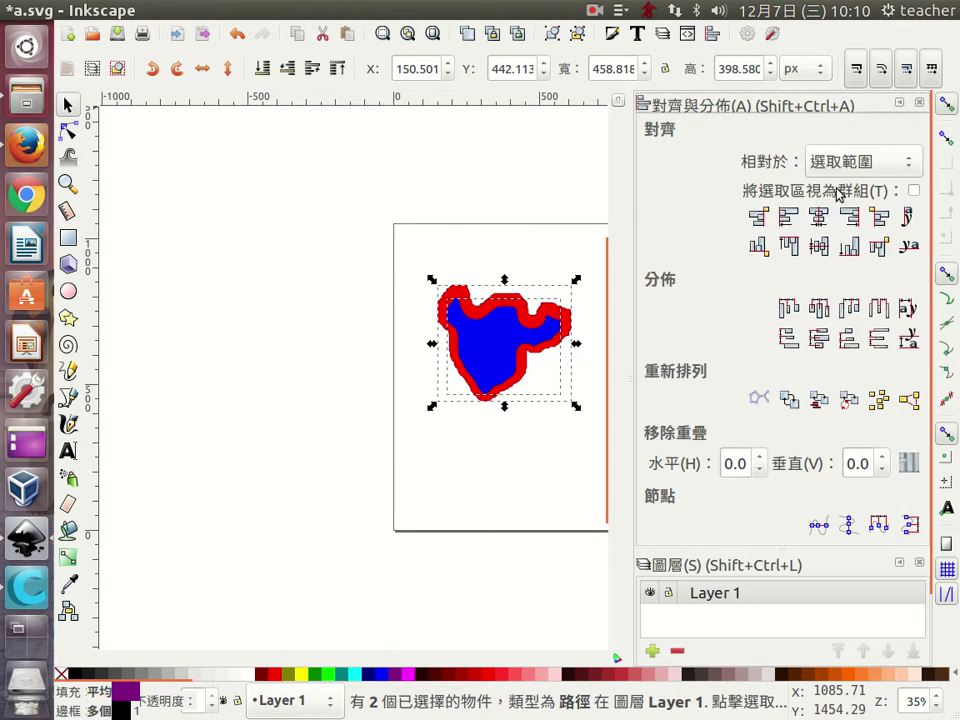
{"action": "left_click", "coordinate": [789, 216]}
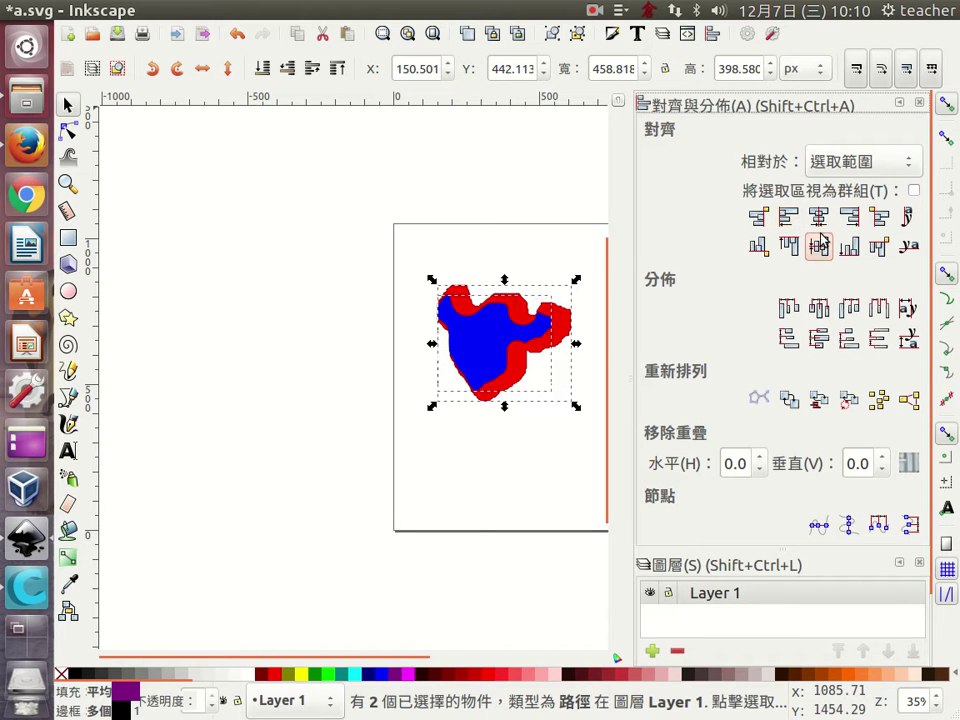
{"action": "left_click", "coordinate": [819, 217]}
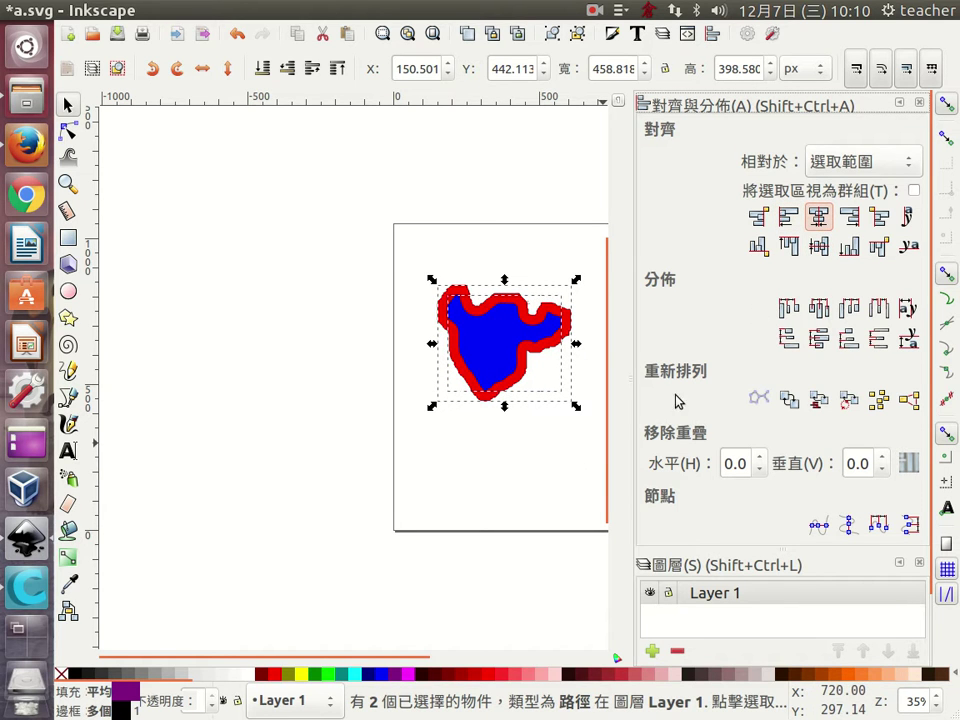
{"action": "left_click", "coordinate": [919, 102]}
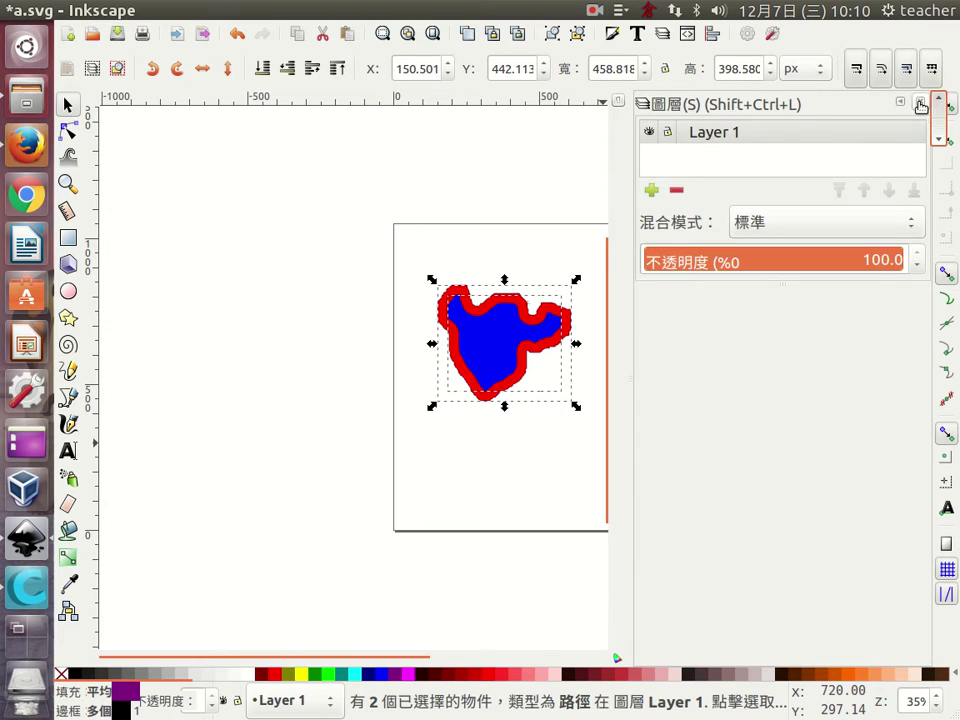
{"action": "left_click", "coordinate": [922, 102]}
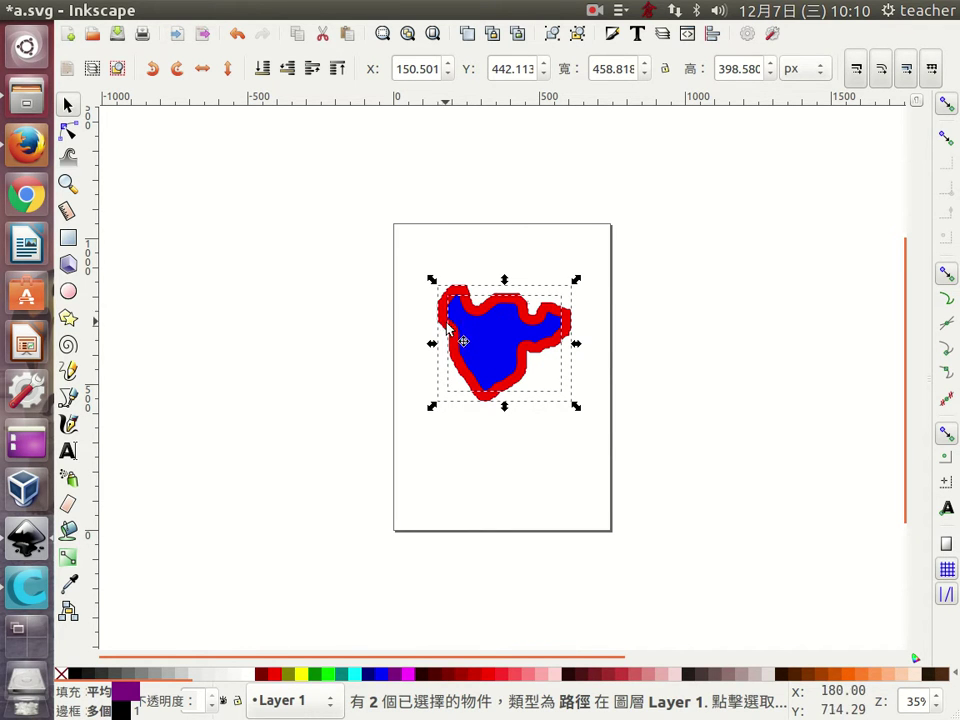
{"action": "left_click", "coordinate": [452, 448]}
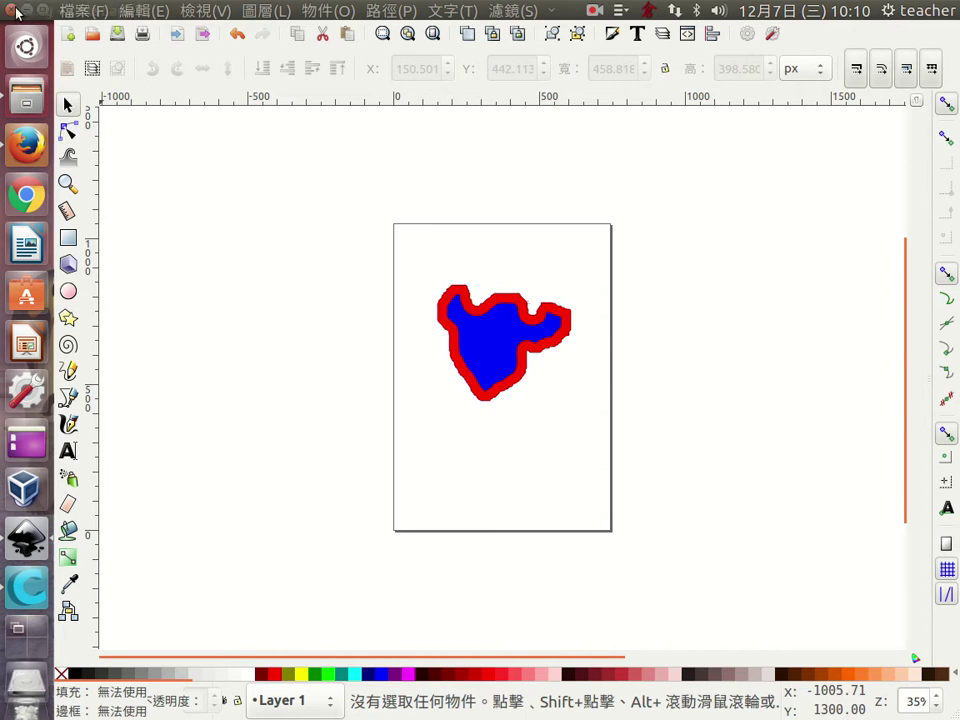
Save the drawing as b.svg with Save As, then switch to Tinkercad in Firefox
{"action": "left_click", "coordinate": [72, 12]}
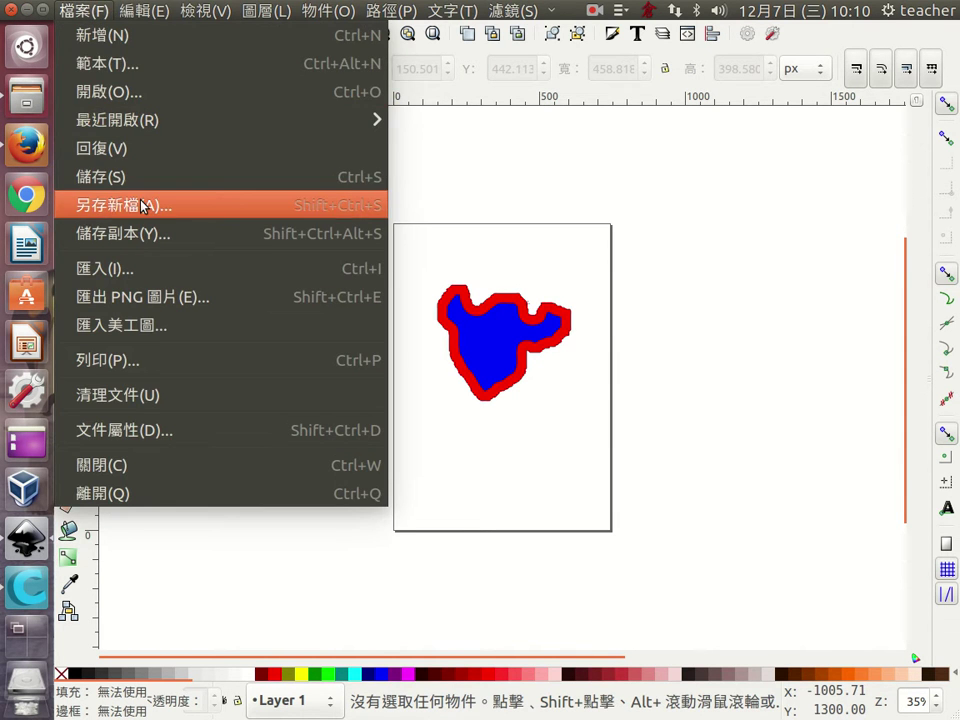
{"action": "left_click", "coordinate": [148, 205]}
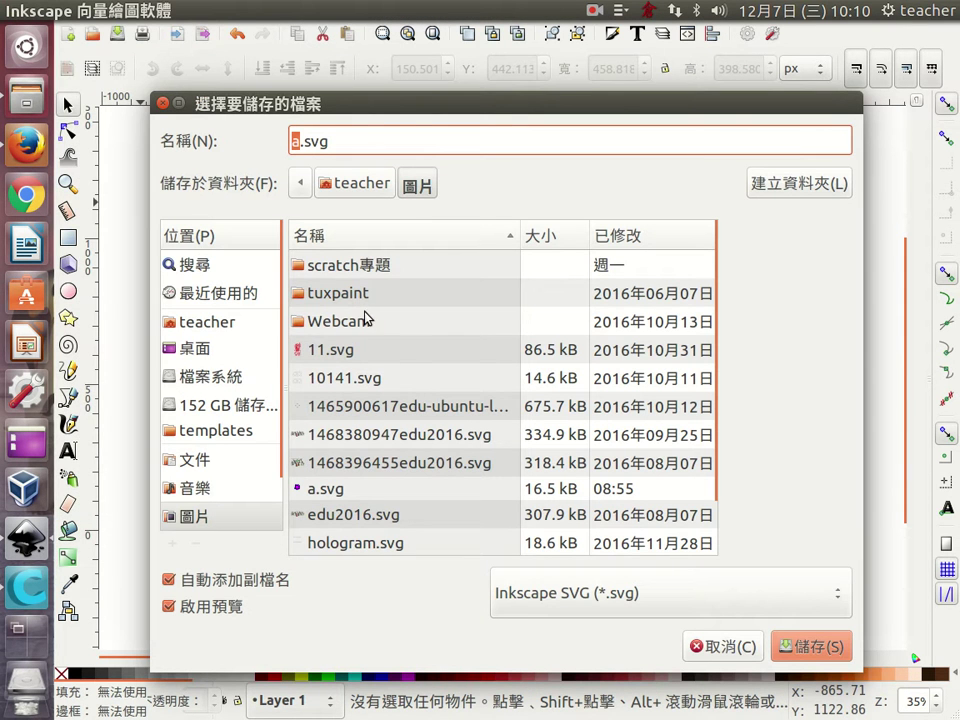
{"action": "type", "text": "b"}
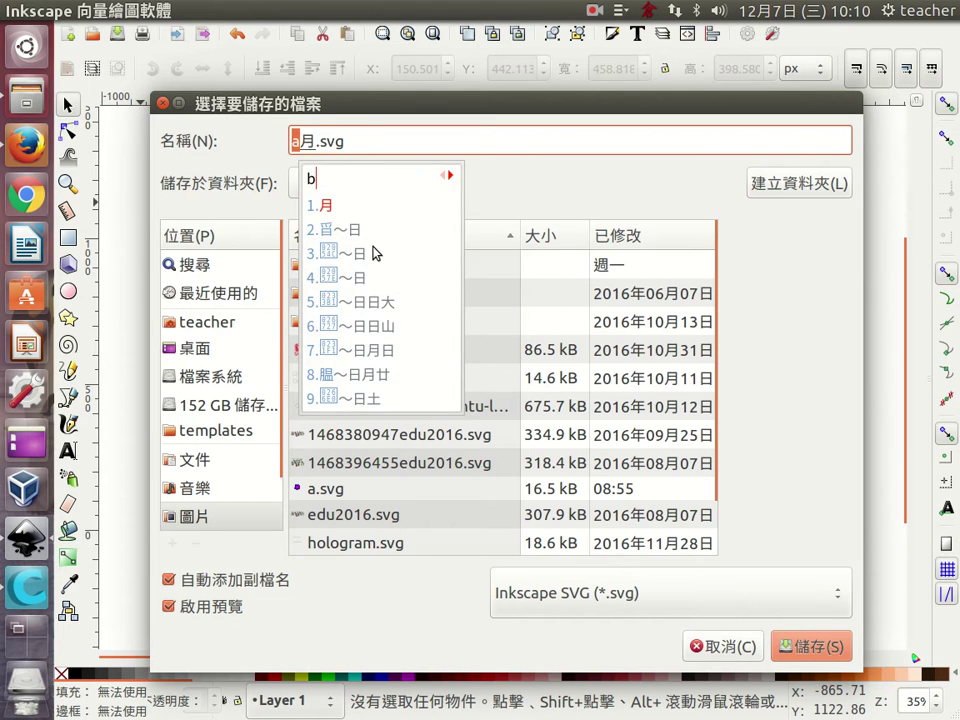
{"action": "key", "text": "Return"}
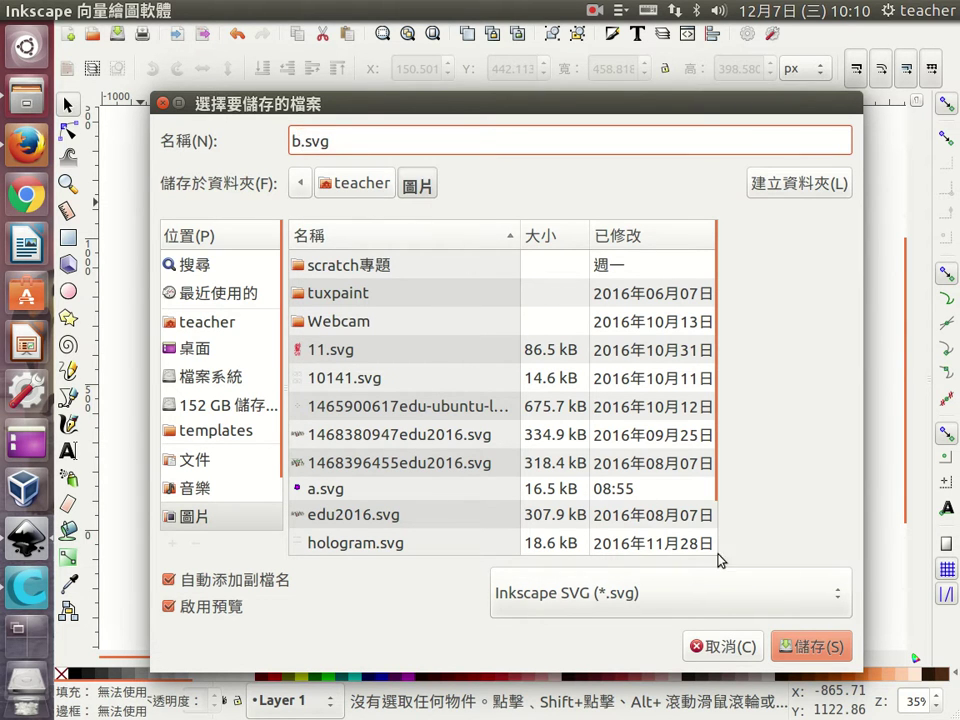
{"action": "left_click", "coordinate": [785, 643]}
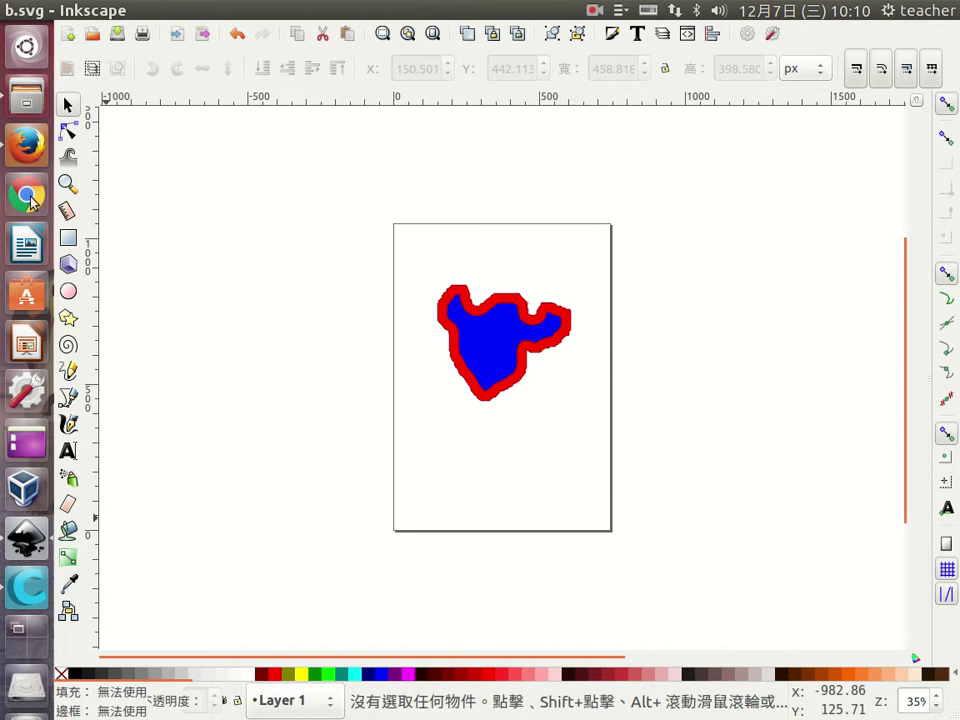
{"action": "left_click", "coordinate": [27, 147]}
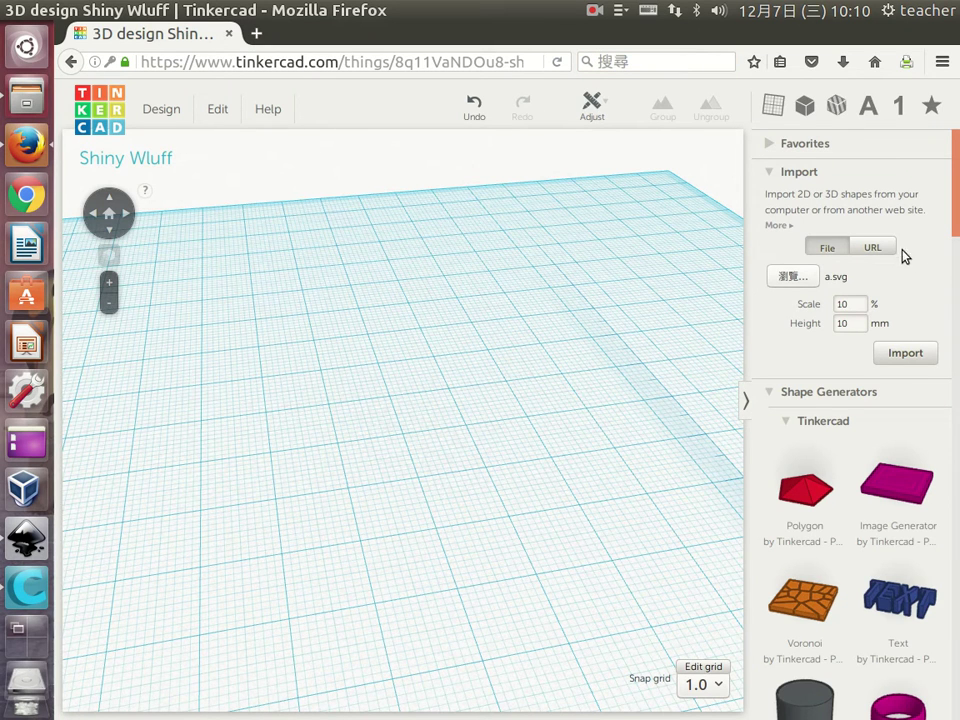
Browse to and choose b.svg in Tinkercad's Import panel, briefly check Inkscape, and return
{"action": "left_click", "coordinate": [792, 280]}
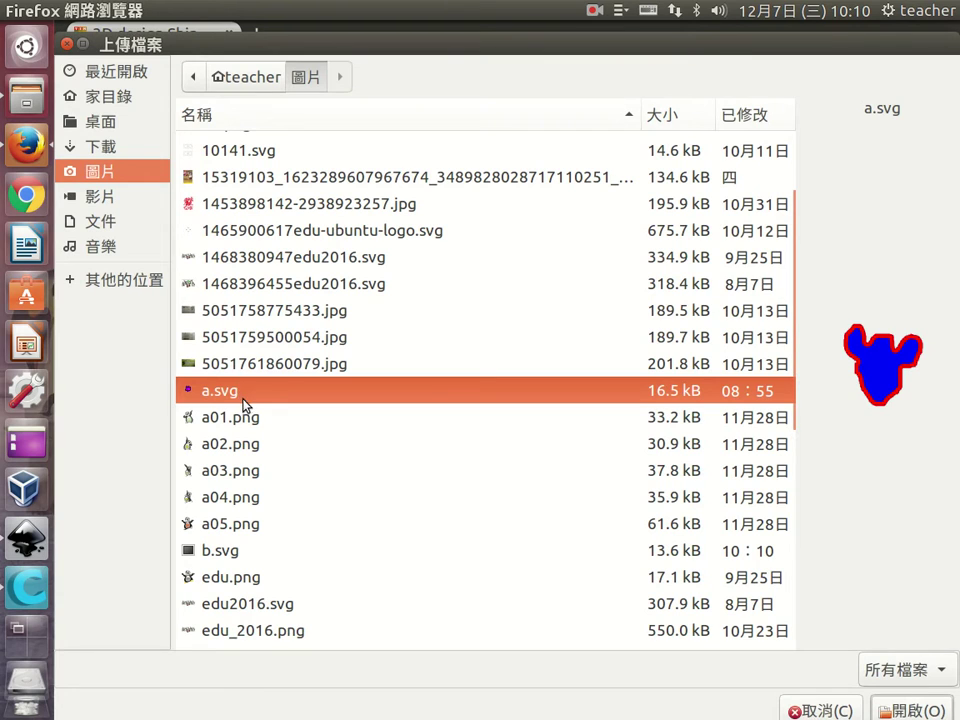
{"action": "left_click", "coordinate": [221, 549]}
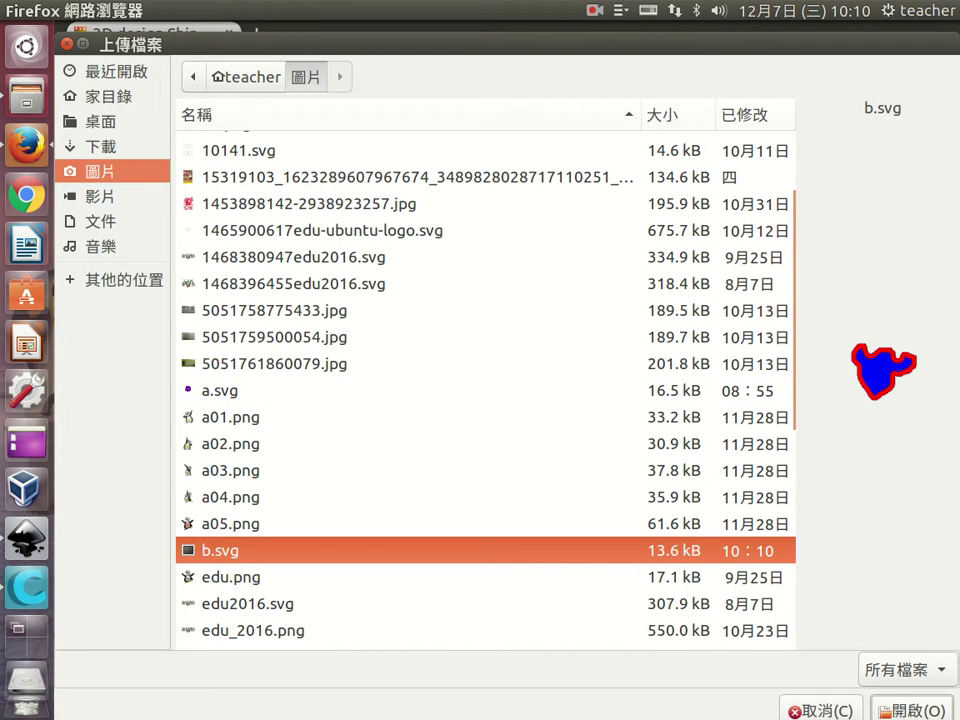
{"action": "left_click", "coordinate": [885, 706]}
{"action": "left_click", "coordinate": [861, 303]}
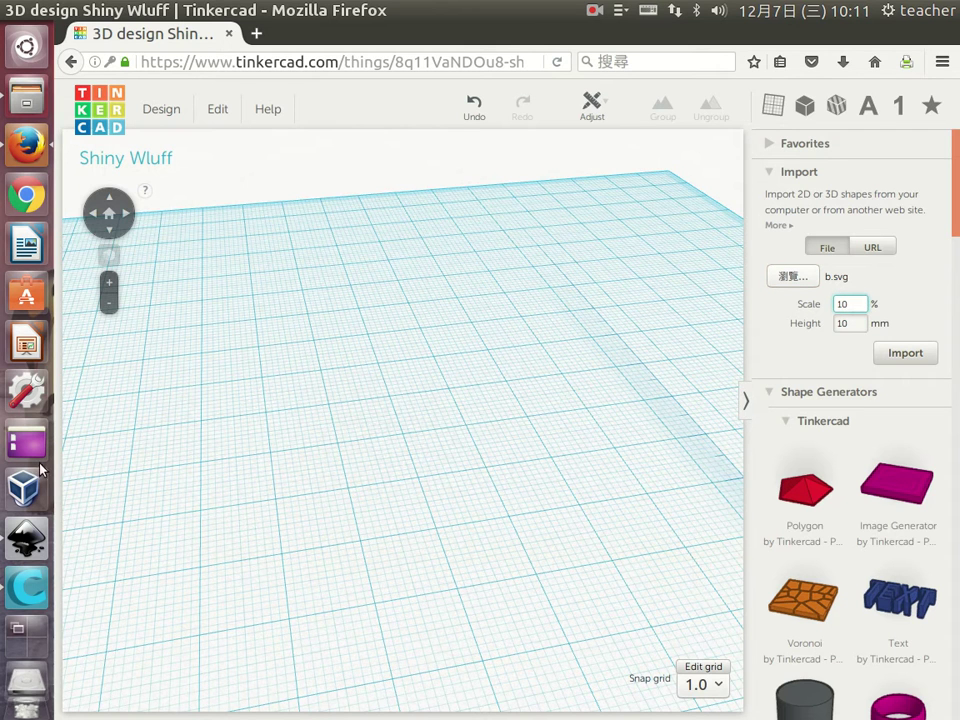
{"action": "left_click", "coordinate": [15, 545]}
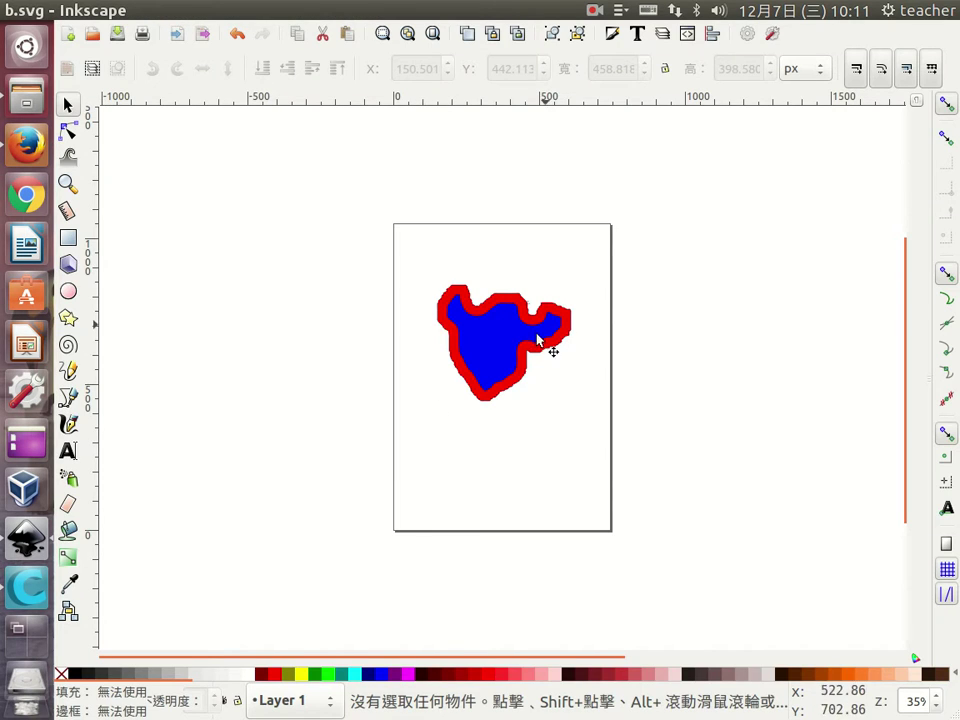
{"action": "left_click", "coordinate": [24, 590]}
{"action": "left_click", "coordinate": [26, 145]}
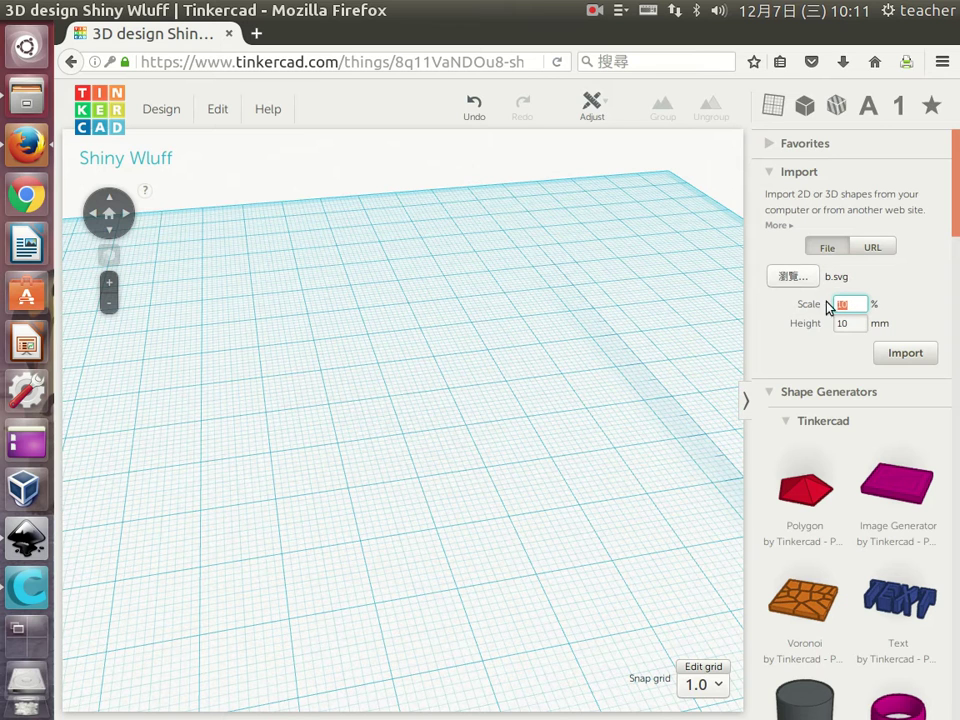
{"action": "left_click", "coordinate": [906, 354]}
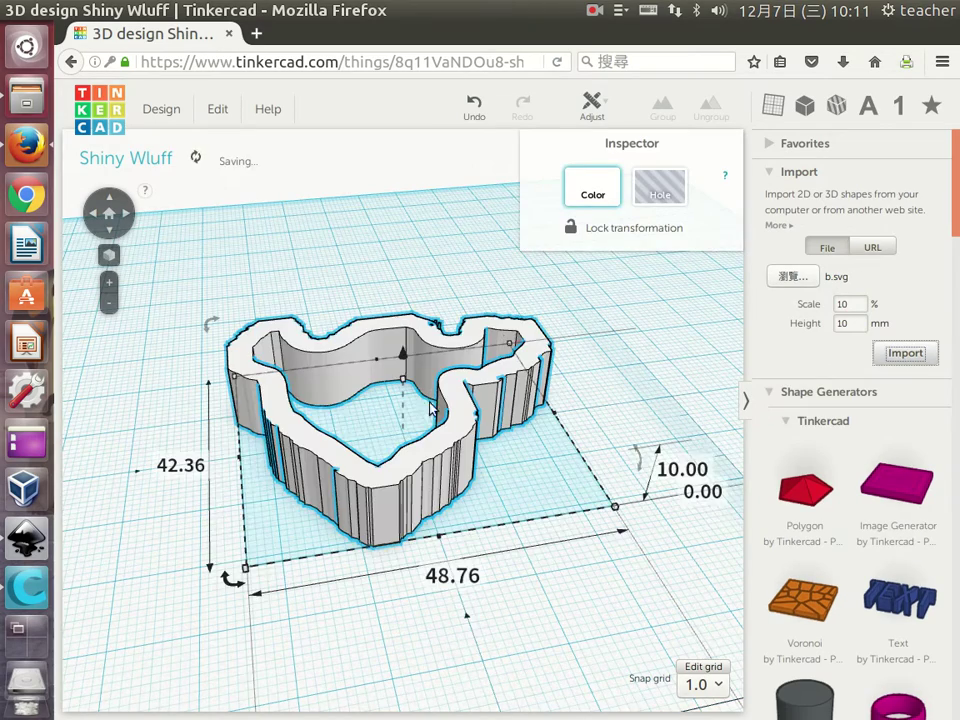
{"action": "left_click_drag", "start_coordinate": [428, 470], "coordinate": [428, 546]}
{"action": "left_click", "coordinate": [514, 514]}
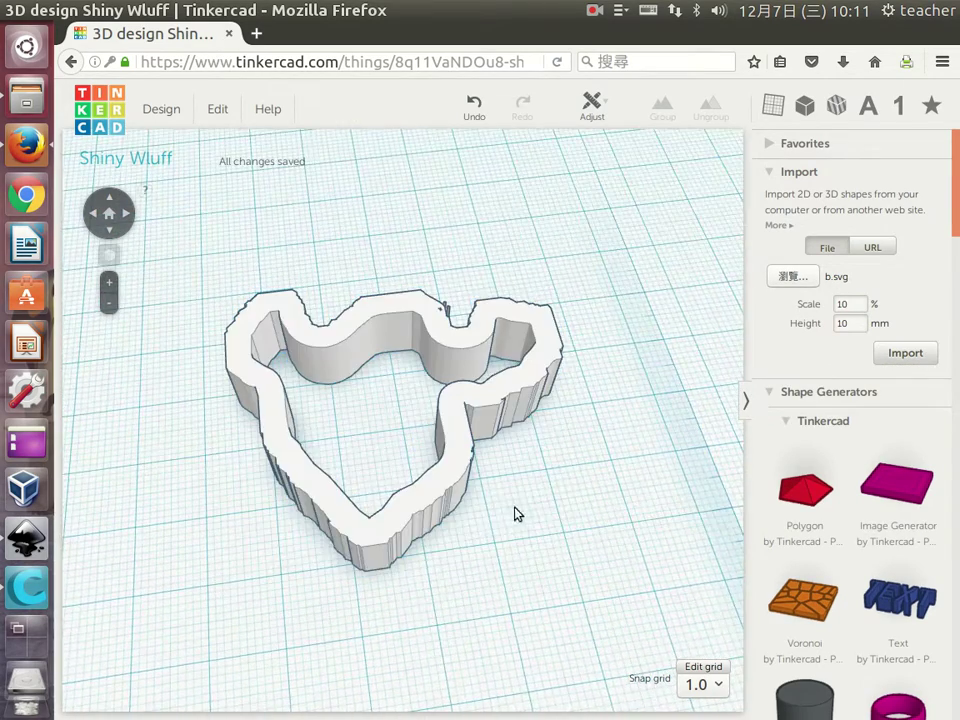
{"action": "left_click_drag", "start_coordinate": [483, 633], "coordinate": [479, 580]}
{"action": "mouse_move", "coordinate": [373, 394]}
{"action": "left_mouse_down"}
{"action": "mouse_move", "coordinate": [371, 521]}
{"action": "mouse_move", "coordinate": [339, 321]}
{"action": "mouse_move", "coordinate": [414, 349]}
{"action": "left_mouse_up"}
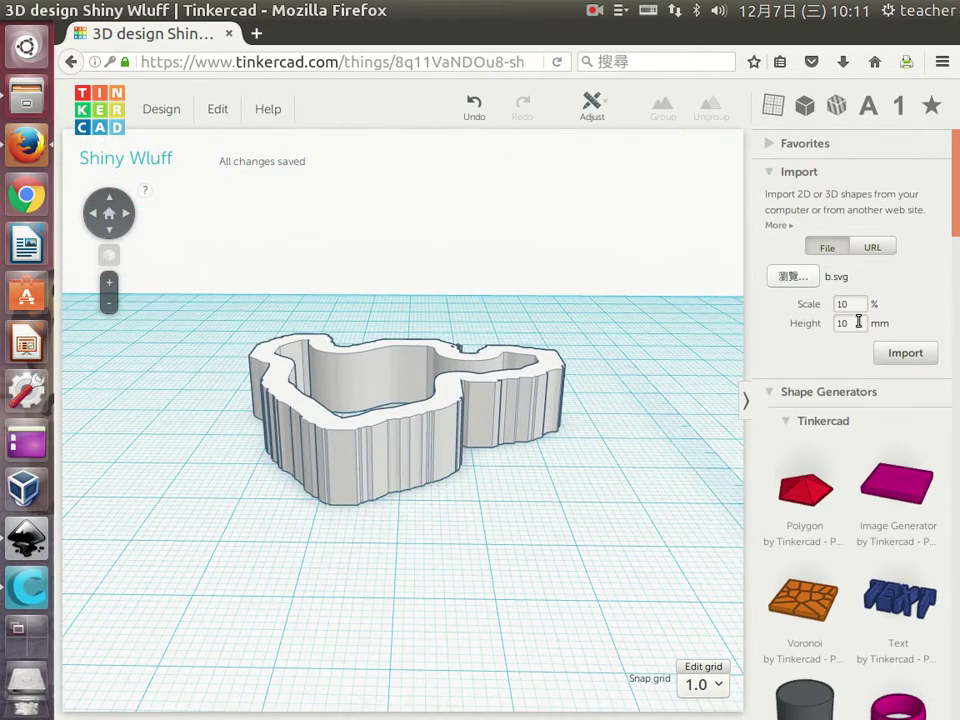
{"action": "mouse_move", "coordinate": [365, 493]}
{"action": "left_mouse_down"}
{"action": "mouse_move", "coordinate": [392, 707]}
{"action": "mouse_move", "coordinate": [364, 439]}
{"action": "mouse_move", "coordinate": [529, 503]}
{"action": "mouse_move", "coordinate": [440, 545]}
{"action": "mouse_move", "coordinate": [446, 368]}
{"action": "mouse_move", "coordinate": [514, 386]}
{"action": "mouse_move", "coordinate": [521, 365]}
{"action": "left_mouse_up"}
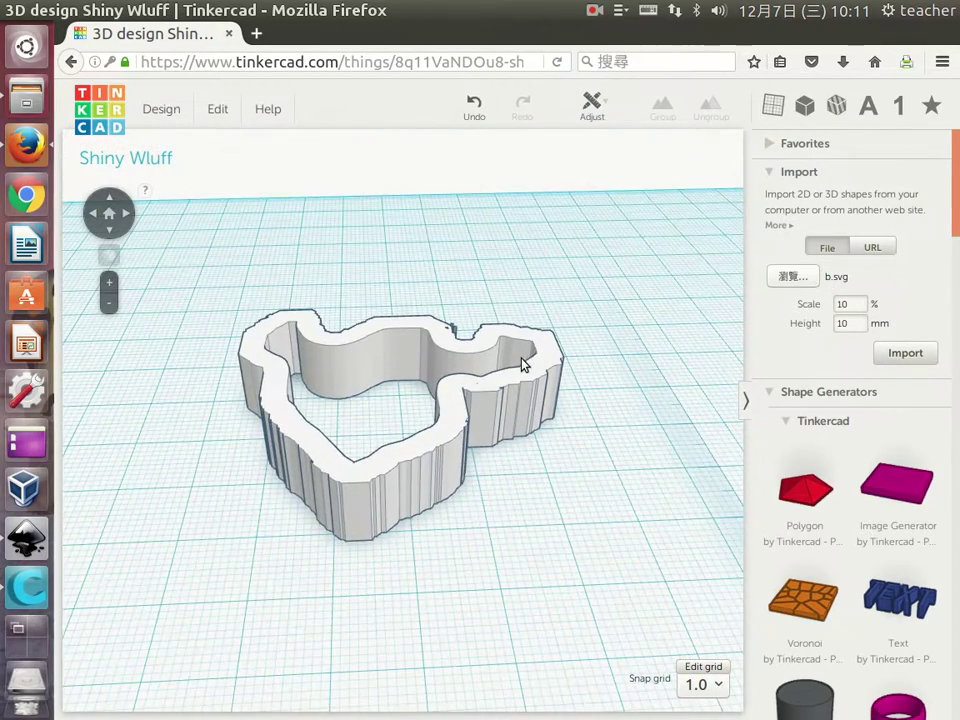
{"action": "left_click", "coordinate": [393, 478]}
{"action": "left_click", "coordinate": [414, 559]}
{"action": "mouse_move", "coordinate": [446, 549]}
{"action": "left_mouse_down"}
{"action": "mouse_move", "coordinate": [497, 649]}
{"action": "mouse_move", "coordinate": [476, 532]}
{"action": "mouse_move", "coordinate": [435, 678]}
{"action": "left_mouse_up"}
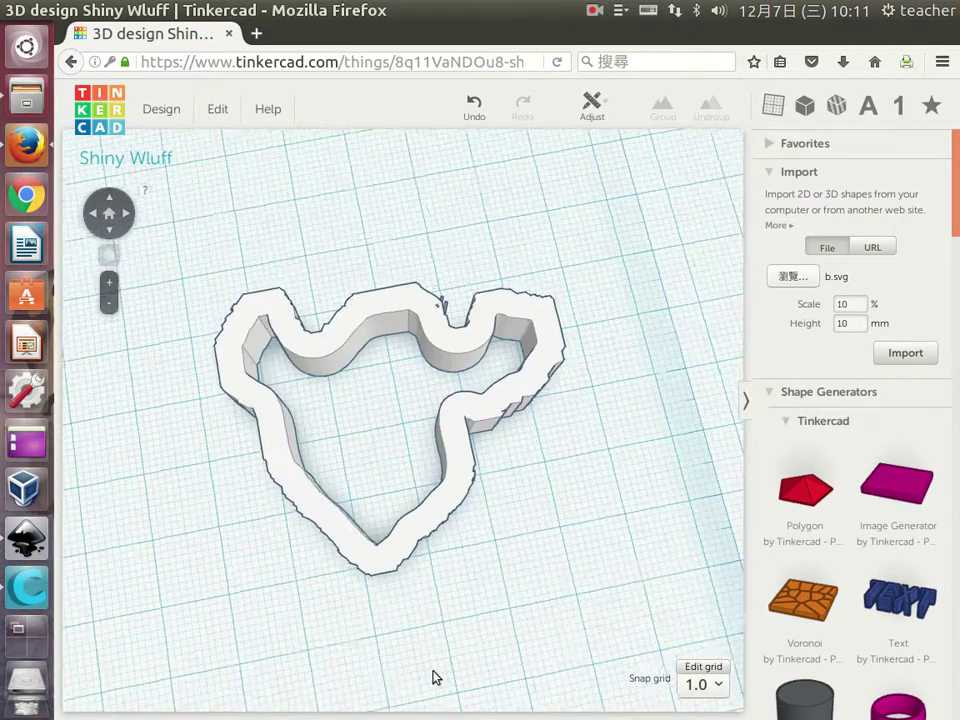
{"action": "left_click", "coordinate": [436, 512]}
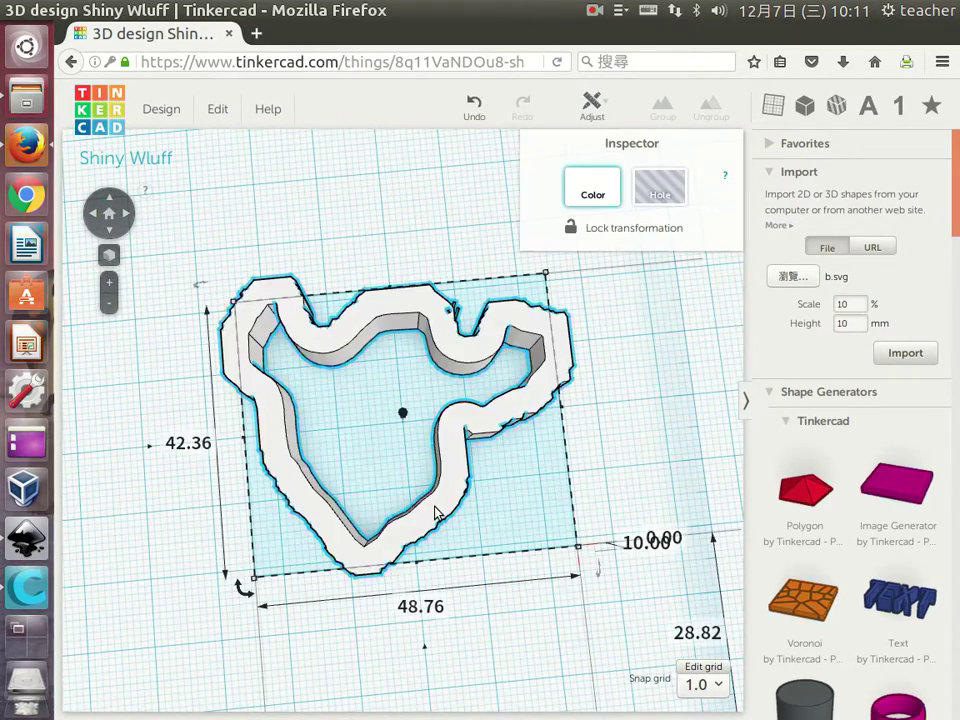
{"action": "key", "text": "Delete"}
Import b.svg with Height 15 mm and Scale 15%
{"action": "left_click_drag", "start_coordinate": [855, 325], "coordinate": [831, 321]}
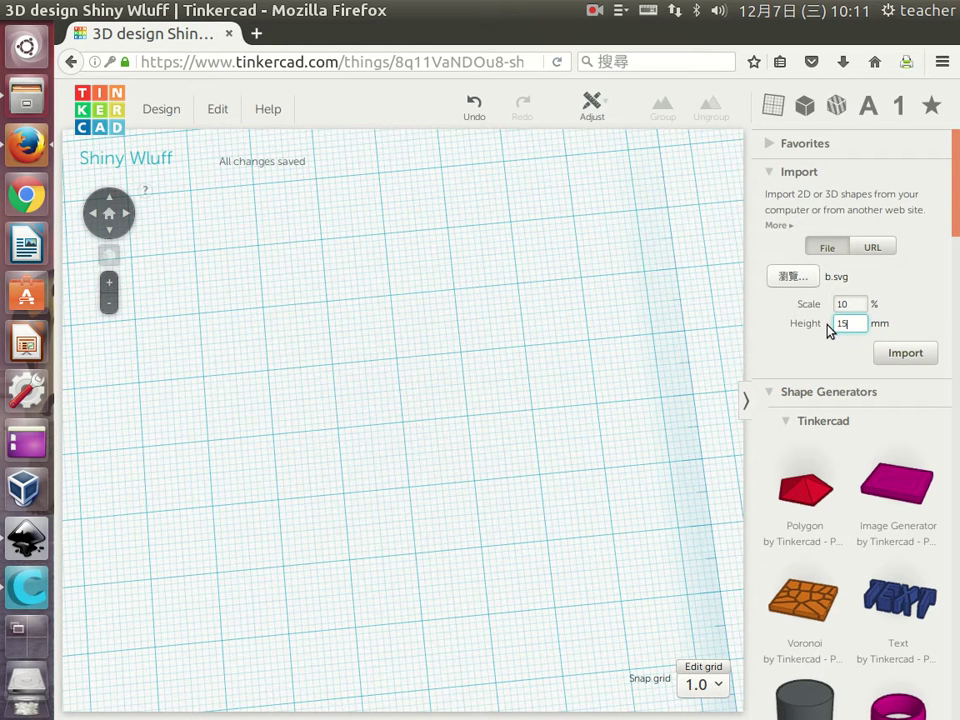
{"action": "left_click", "coordinate": [849, 304]}
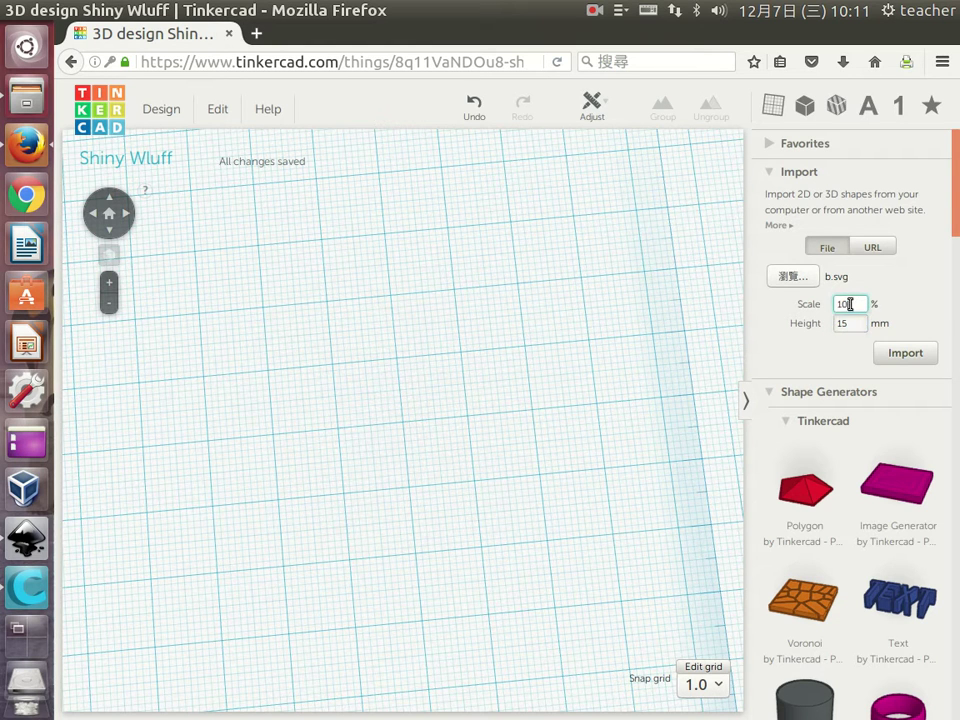
{"action": "type", "text": "15"}
{"action": "left_click", "coordinate": [894, 356]}
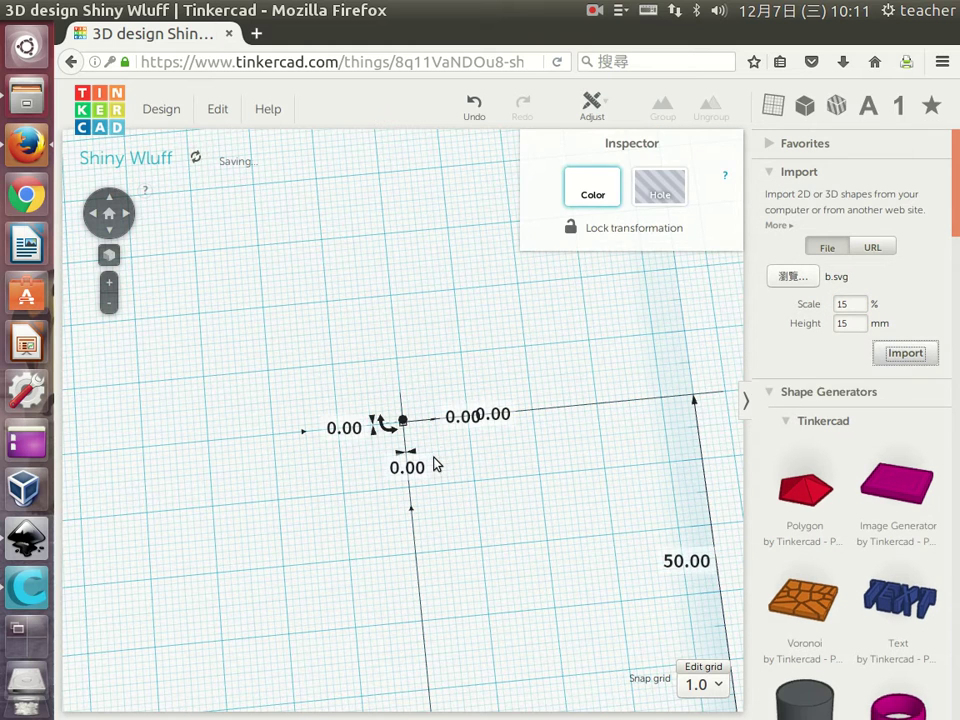
Zoom and orbit the view to inspect the 73.20 × 63.54 × 15 mm cutter outline
{"action": "scroll", "coordinate": [443, 476], "scroll_direction": "down", "scroll_amount": 3}
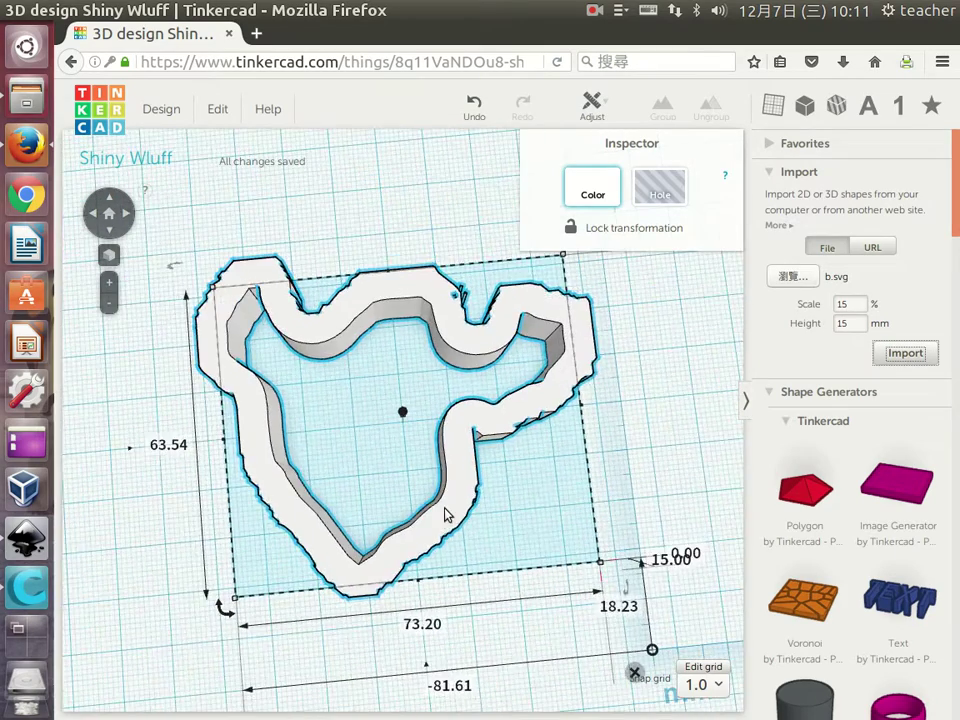
{"action": "scroll", "coordinate": [447, 515], "scroll_direction": "down", "scroll_amount": 2}
{"action": "left_click_drag", "start_coordinate": [441, 518], "coordinate": [370, 315]}
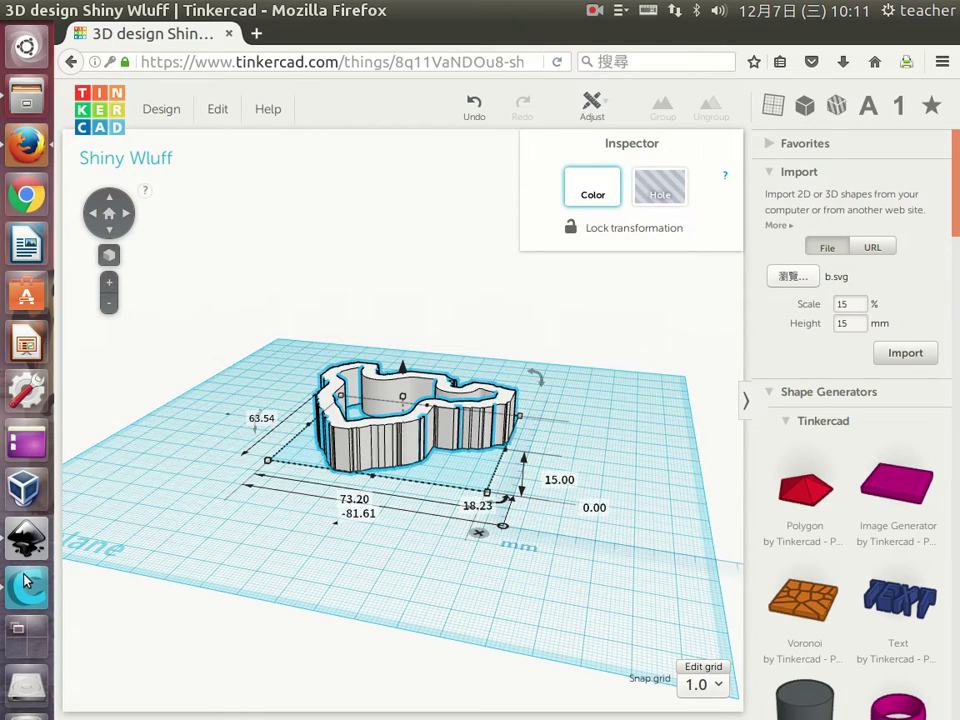
{"action": "left_click_drag", "start_coordinate": [381, 484], "coordinate": [500, 437]}
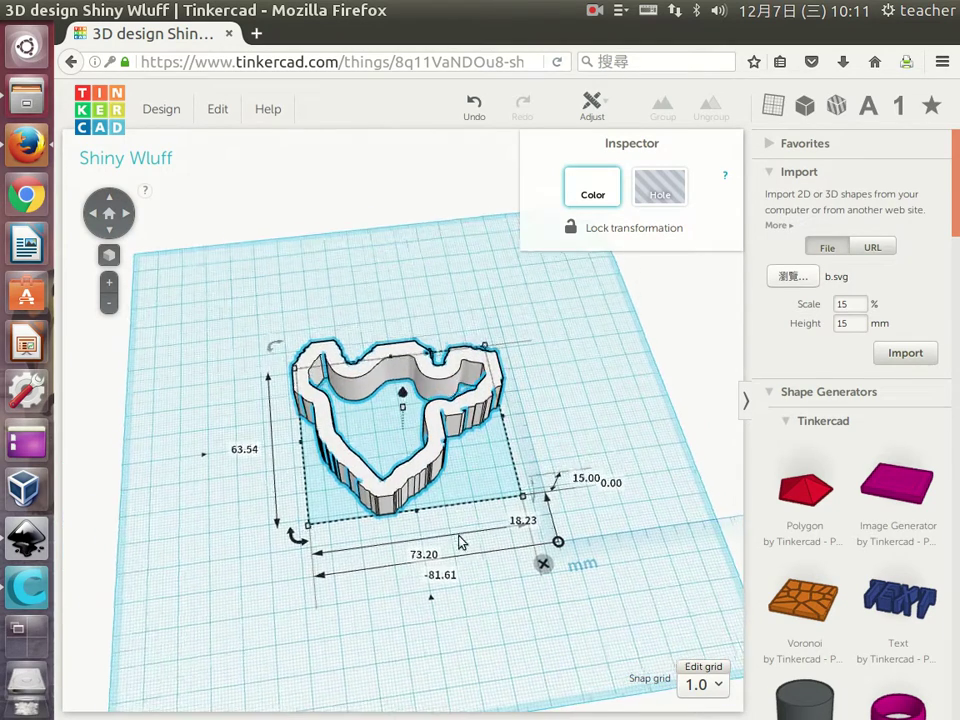